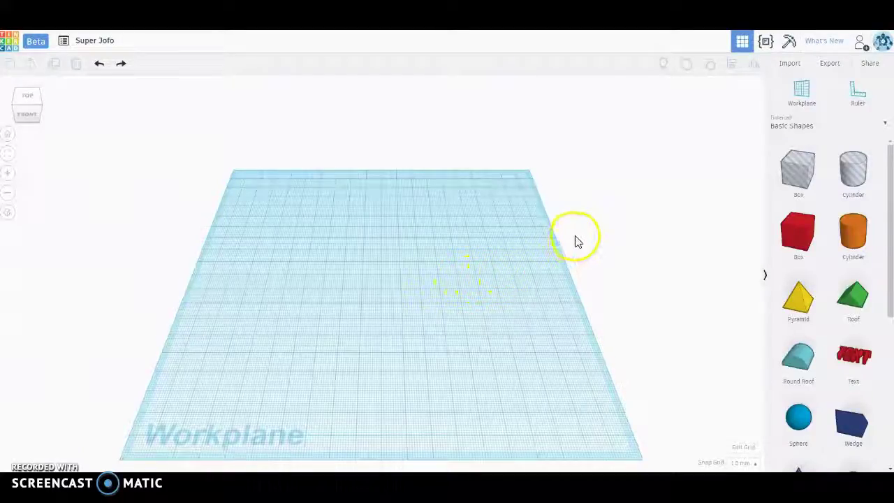
Place a solid red box near the middle of the workplane
{"action": "left_click_drag", "start_coordinate": [891, 196], "coordinate": [886, 172]}
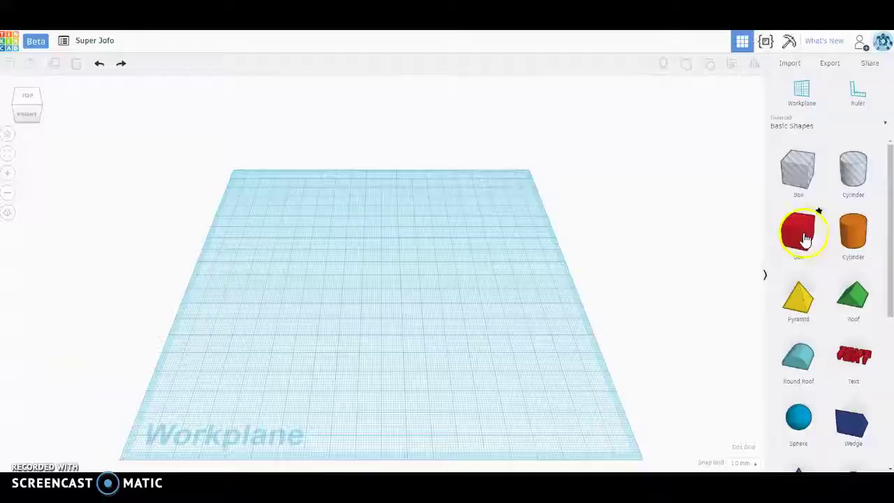
{"action": "left_click_drag", "start_coordinate": [807, 237], "coordinate": [373, 276]}
{"action": "left_click", "coordinate": [365, 269]}
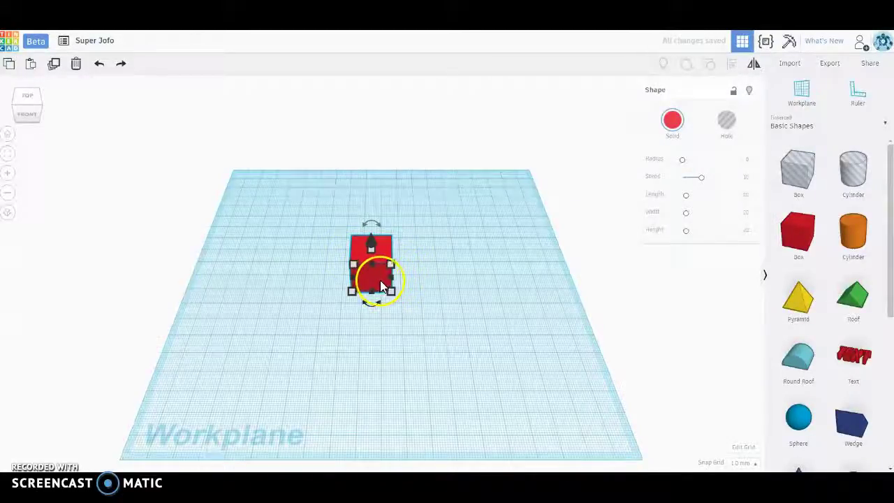
{"action": "scroll", "coordinate": [381, 285], "scroll_direction": "up", "scroll_amount": 5}
{"action": "scroll", "coordinate": [352, 259], "scroll_direction": "down", "scroll_amount": 10}
{"action": "scroll", "coordinate": [361, 275], "scroll_direction": "up", "scroll_amount": 10}
{"action": "scroll", "coordinate": [376, 274], "scroll_direction": "down", "scroll_amount": 10}
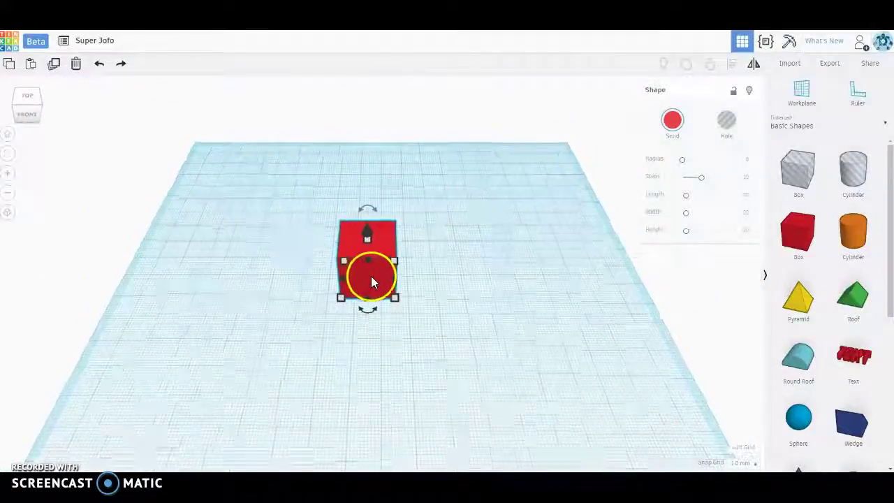
{"action": "scroll", "coordinate": [371, 280], "scroll_direction": "down", "scroll_amount": 2}
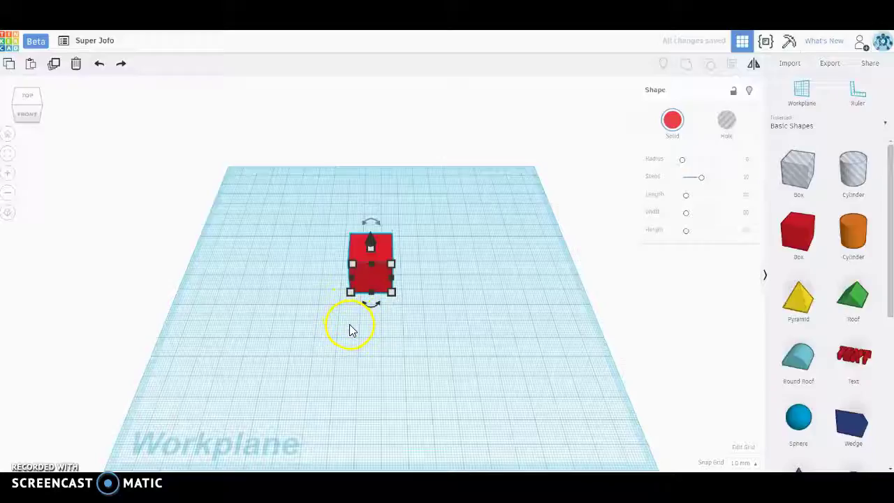
Enlarge the red box to 22 mm wide and make it deeper and taller
{"action": "left_click", "coordinate": [364, 327]}
{"action": "right_click_drag", "start_coordinate": [365, 319], "coordinate": [381, 291]}
{"action": "left_click", "coordinate": [371, 295]}
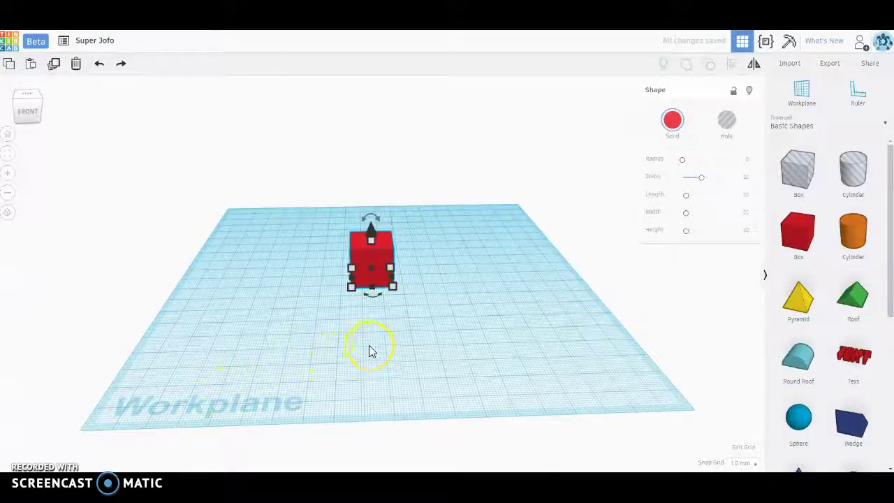
{"action": "mouse_move", "coordinate": [419, 345]}
{"action": "right_mouse_down"}
{"action": "mouse_move", "coordinate": [168, 329]}
{"action": "mouse_move", "coordinate": [468, 318]}
{"action": "mouse_move", "coordinate": [253, 318]}
{"action": "mouse_move", "coordinate": [309, 314]}
{"action": "mouse_move", "coordinate": [598, 337]}
{"action": "mouse_move", "coordinate": [452, 339]}
{"action": "mouse_move", "coordinate": [428, 329]}
{"action": "right_mouse_up"}
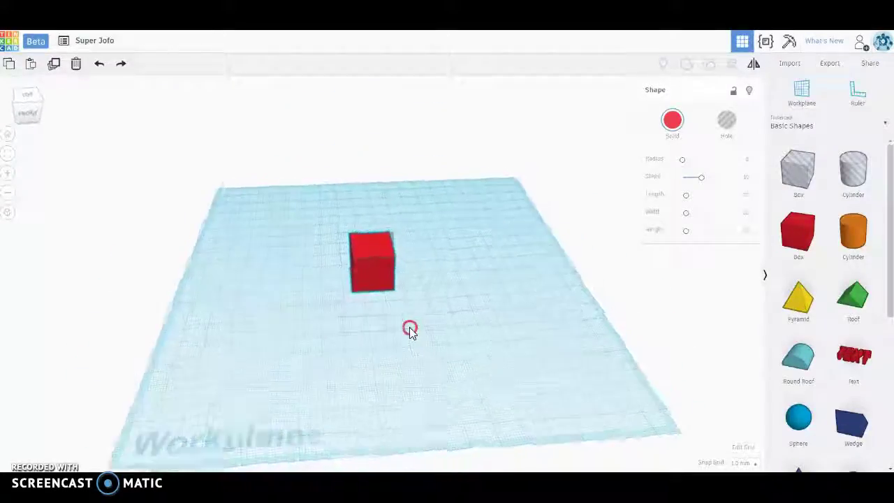
{"action": "left_click", "coordinate": [385, 281]}
{"action": "scroll", "coordinate": [386, 279], "scroll_direction": "up", "scroll_amount": 3}
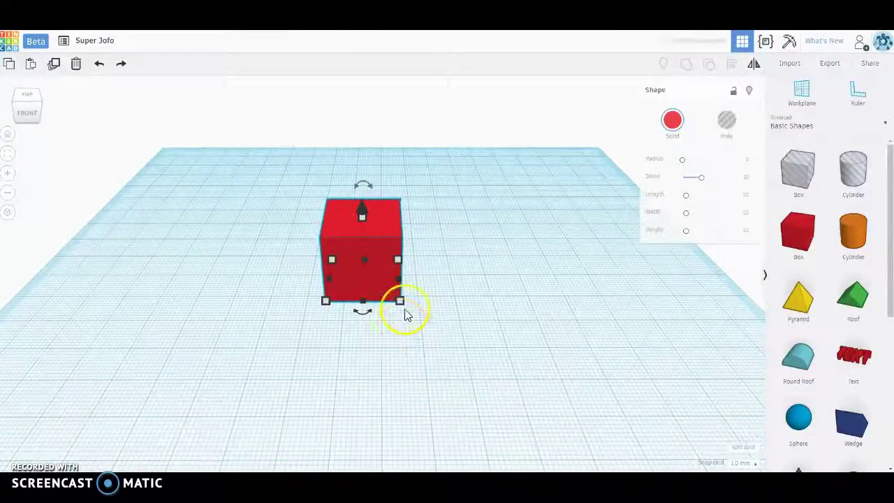
{"action": "mouse_move", "coordinate": [401, 302]}
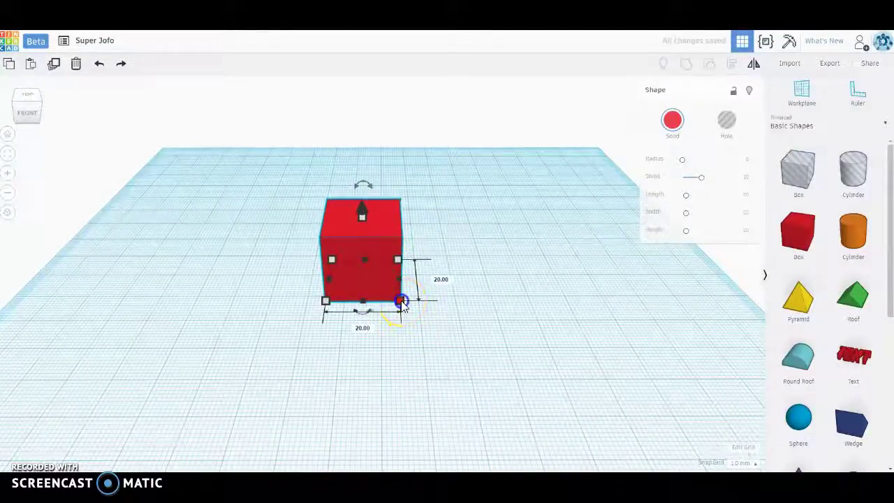
{"action": "left_click_drag", "start_coordinate": [402, 304], "coordinate": [427, 313]}
{"action": "left_click", "coordinate": [389, 232]}
{"action": "left_click_drag", "start_coordinate": [377, 222], "coordinate": [383, 197]}
{"action": "left_click_drag", "start_coordinate": [438, 289], "coordinate": [406, 296]}
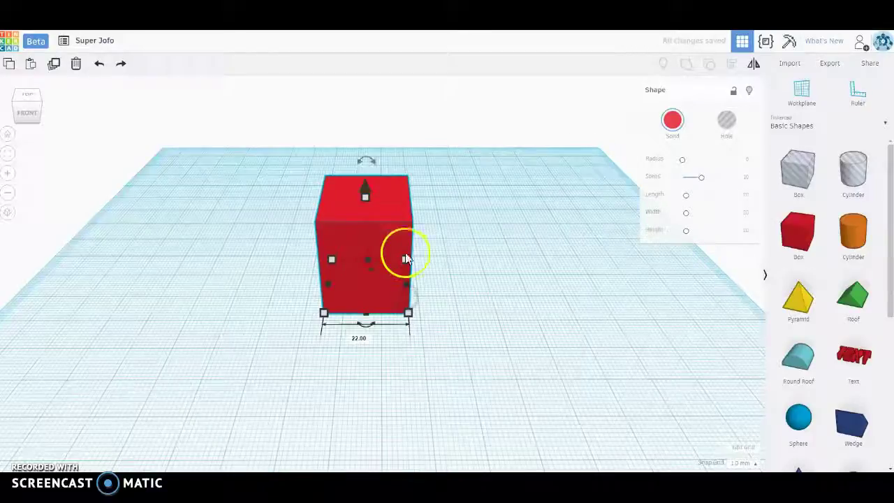
Try raising the red box off the workplane and lower it back to 0 mm elevation
{"action": "right_click_drag", "start_coordinate": [425, 190], "coordinate": [431, 182]}
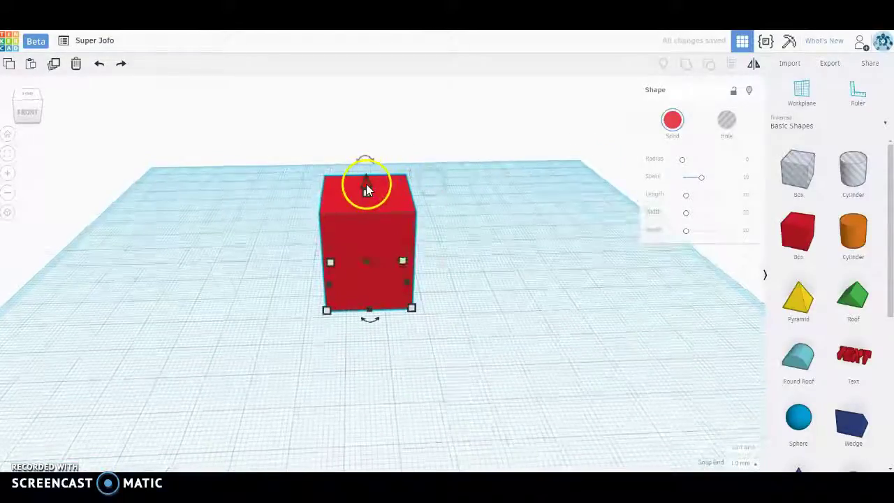
{"action": "left_click_drag", "start_coordinate": [367, 185], "coordinate": [393, 184]}
{"action": "left_click", "coordinate": [374, 203]}
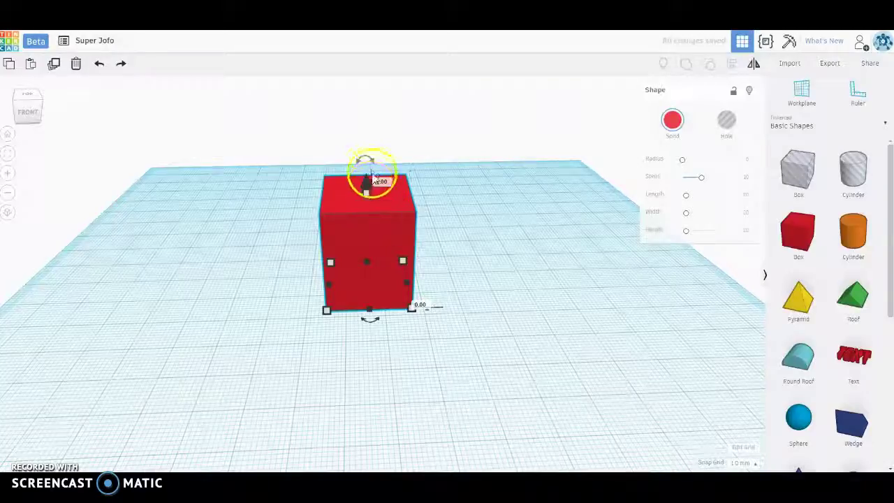
Try tilting the red box sideways and turning it about its vertical axis, undoing each rotation
{"action": "mouse_move", "coordinate": [367, 161]}
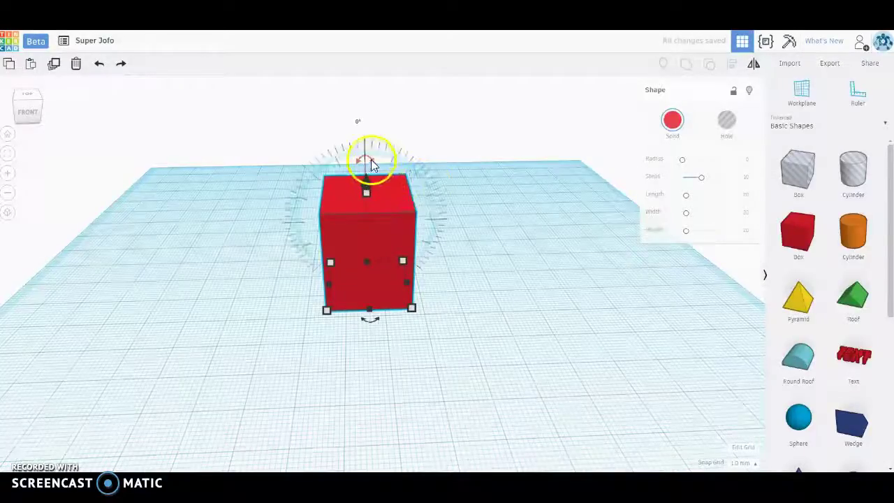
{"action": "left_click_drag", "start_coordinate": [374, 160], "coordinate": [447, 243]}
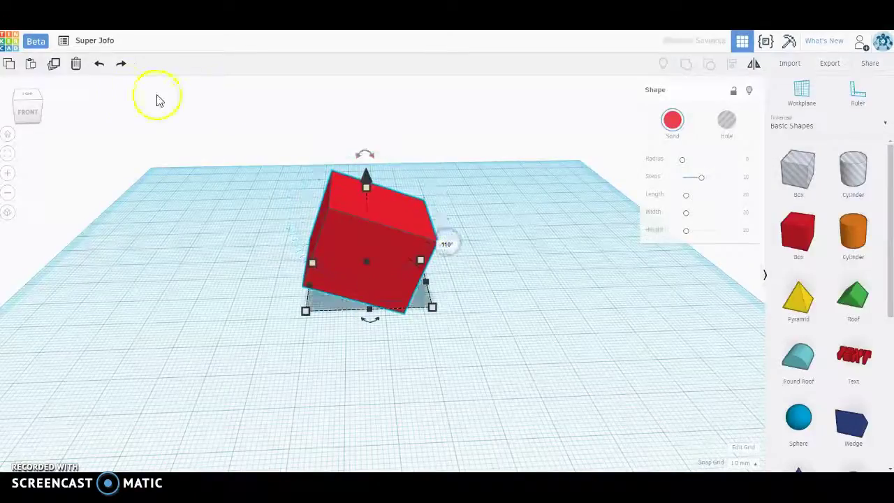
{"action": "left_click", "coordinate": [101, 65]}
{"action": "left_click", "coordinate": [328, 205]}
{"action": "left_click_drag", "start_coordinate": [376, 320], "coordinate": [420, 316]}
{"action": "left_click", "coordinate": [98, 65]}
Try the red box's vertical-axis rotation from an angled view, keeping its orientation at 0°
{"action": "right_click_drag", "start_coordinate": [490, 280], "coordinate": [411, 292]}
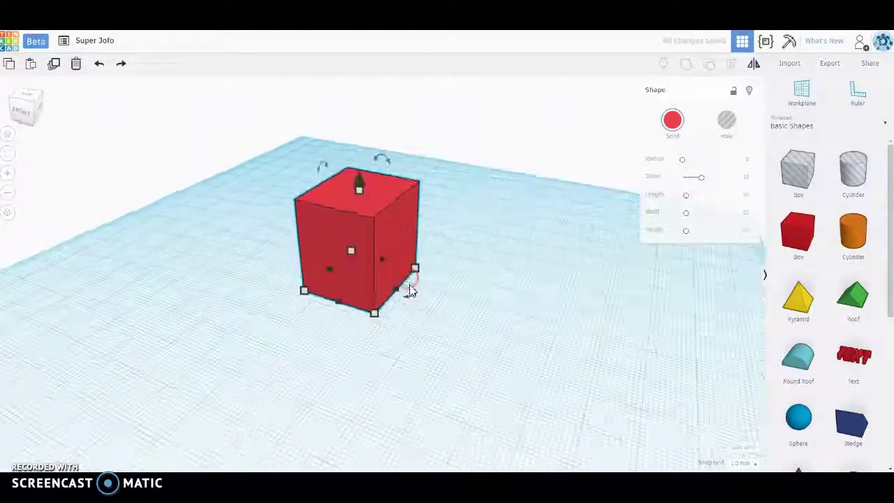
{"action": "left_click_drag", "start_coordinate": [410, 292], "coordinate": [414, 301]}
{"action": "left_click", "coordinate": [353, 229]}
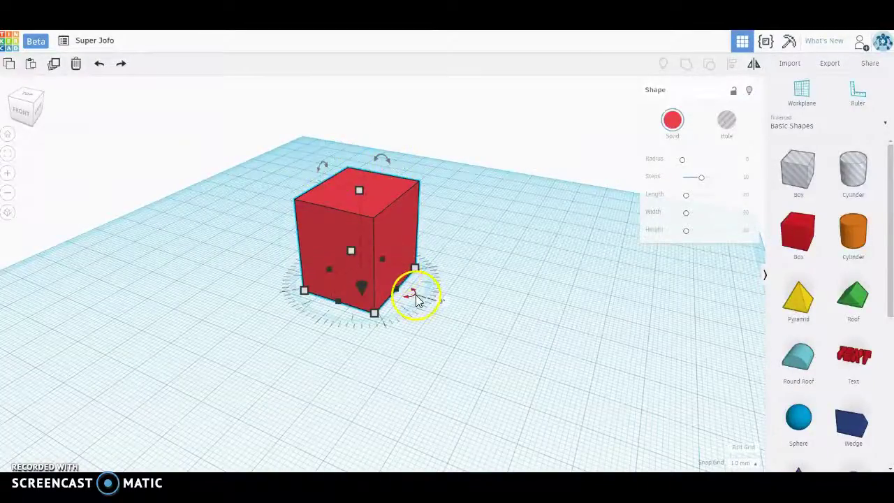
{"action": "mouse_move", "coordinate": [417, 297]}
{"action": "left_mouse_down"}
{"action": "mouse_move", "coordinate": [429, 280]}
{"action": "mouse_move", "coordinate": [421, 305]}
{"action": "mouse_move", "coordinate": [398, 311]}
{"action": "mouse_move", "coordinate": [429, 294]}
{"action": "mouse_move", "coordinate": [423, 314]}
{"action": "left_mouse_up"}
View the workplane from directly above and delete the red box
{"action": "scroll", "coordinate": [422, 314], "scroll_direction": "down", "scroll_amount": 2}
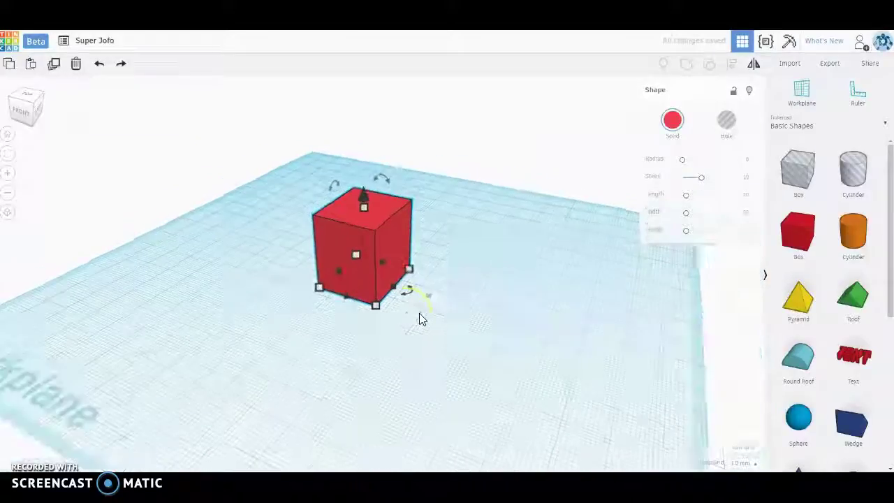
{"action": "scroll", "coordinate": [355, 342], "scroll_direction": "down", "scroll_amount": 2}
{"action": "right_click_drag", "start_coordinate": [391, 329], "coordinate": [469, 405]}
{"action": "mouse_move", "coordinate": [427, 336]}
{"action": "right_mouse_down"}
{"action": "mouse_move", "coordinate": [423, 262]}
{"action": "mouse_move", "coordinate": [419, 321]}
{"action": "mouse_move", "coordinate": [428, 339]}
{"action": "mouse_move", "coordinate": [422, 326]}
{"action": "right_mouse_up"}
{"action": "scroll", "coordinate": [422, 332], "scroll_direction": "down", "scroll_amount": 3}
{"action": "left_click", "coordinate": [427, 321]}
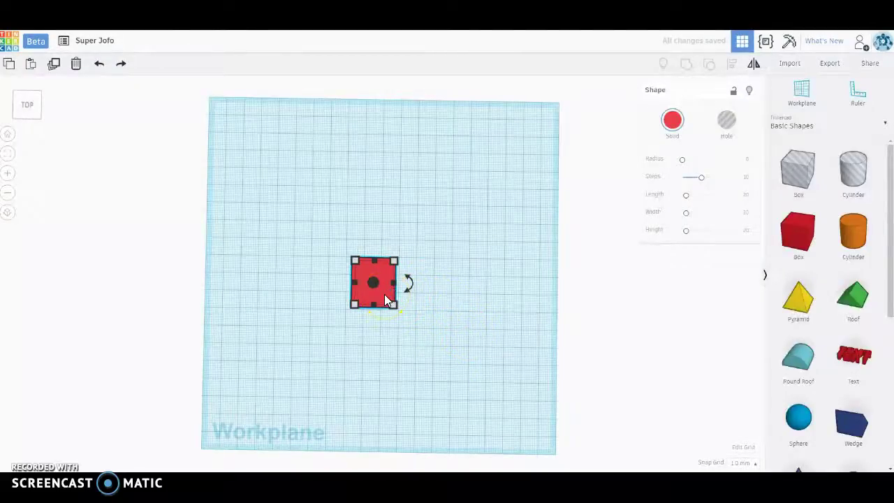
{"action": "key", "text": "Delete"}
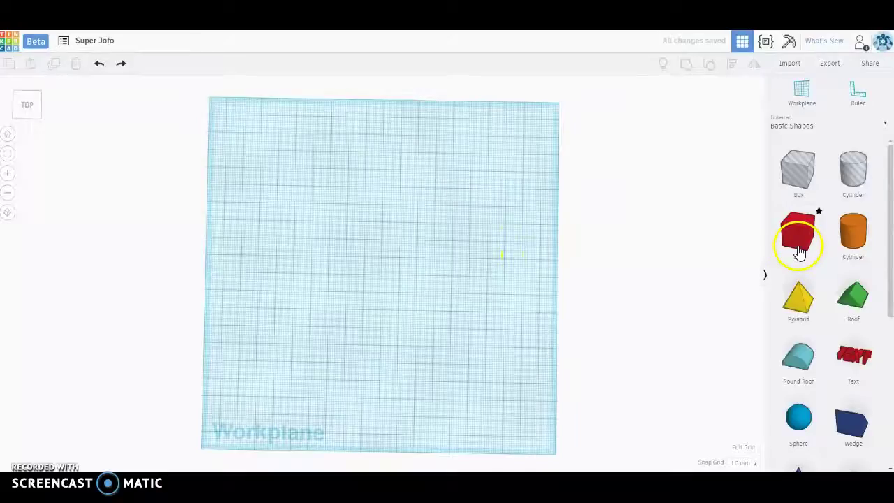
Place a box just left of the workplane's center, stretch it to 29 mm long and color it light brown
{"action": "left_click_drag", "start_coordinate": [799, 250], "coordinate": [348, 292]}
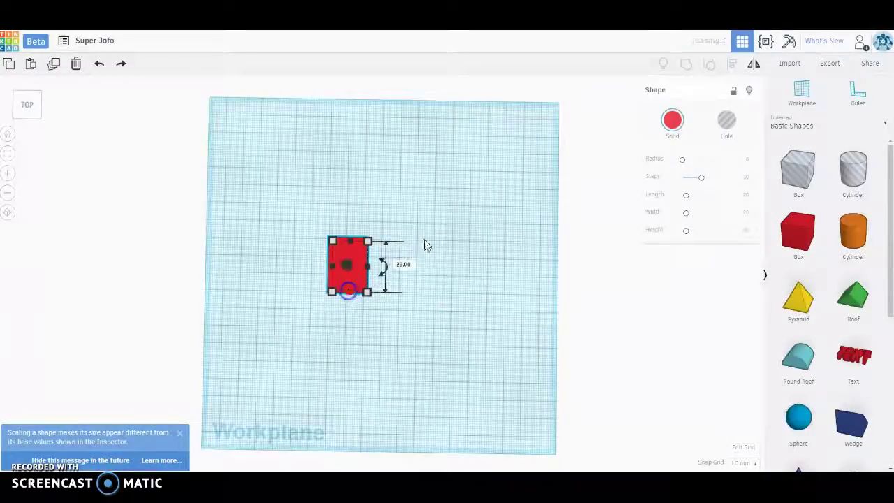
{"action": "left_click", "coordinate": [672, 124]}
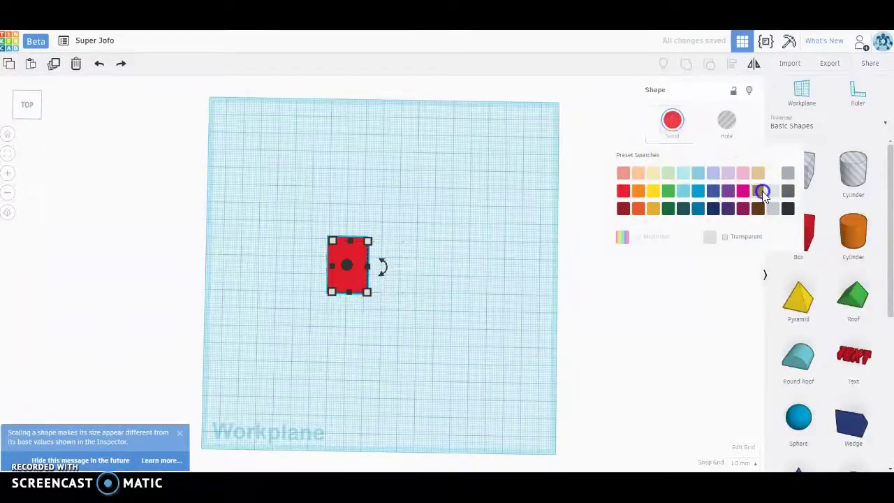
{"action": "left_click", "coordinate": [760, 191]}
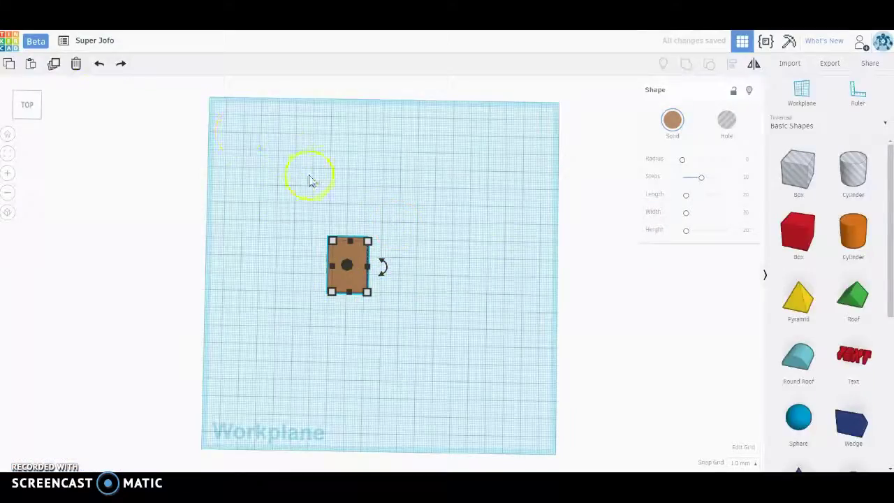
{"action": "left_click", "coordinate": [811, 241]}
{"action": "left_click", "coordinate": [462, 267]}
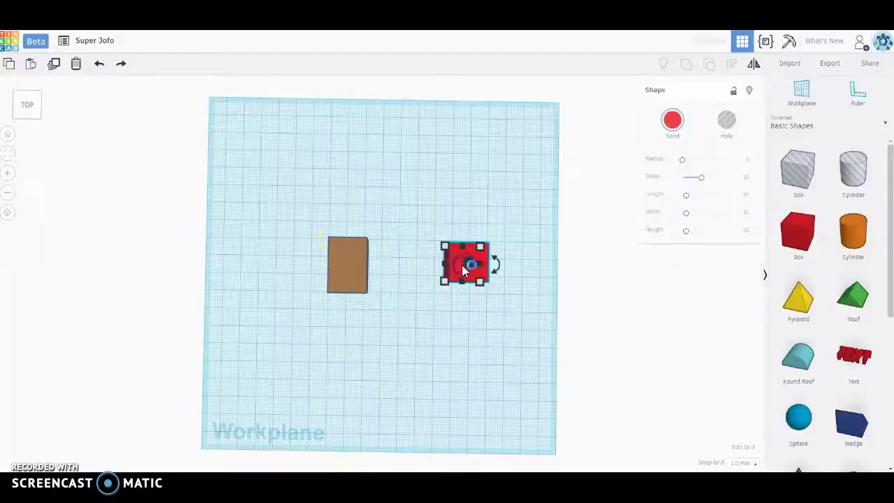
{"action": "left_click", "coordinate": [76, 63]}
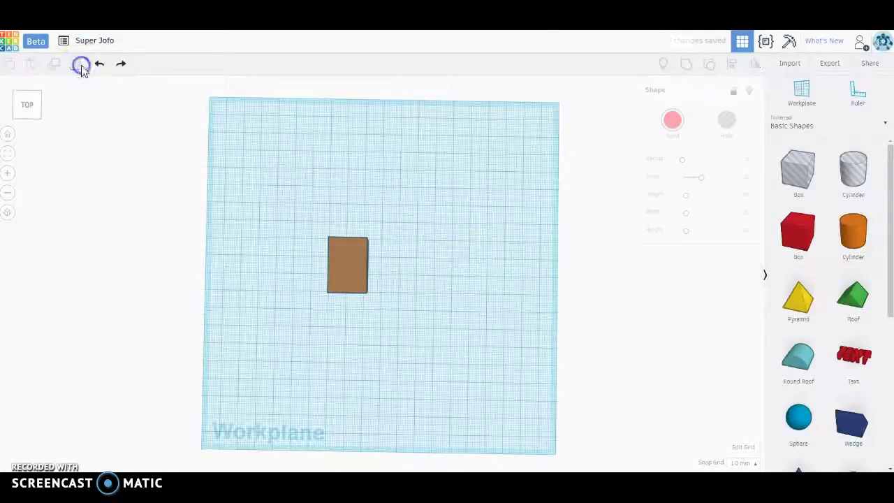
Duplicate the brown box and place the copy to its right, leaving a narrow gap between them
{"action": "left_click", "coordinate": [353, 264]}
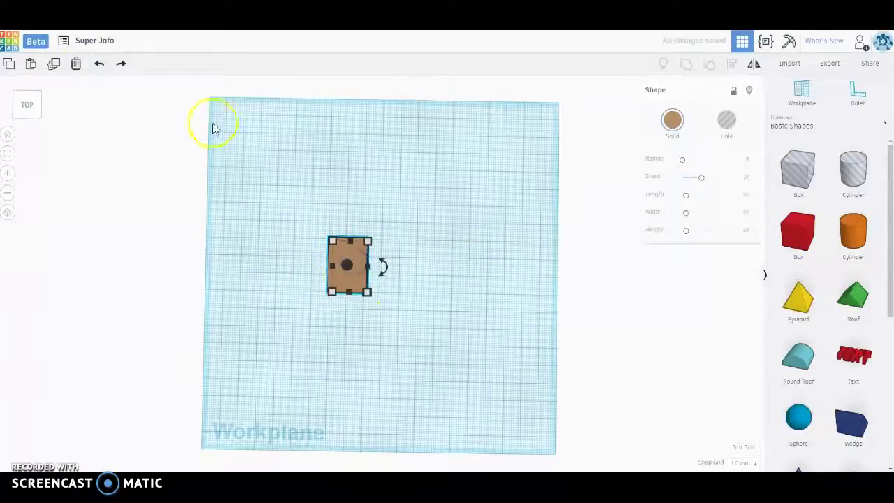
{"action": "left_click", "coordinate": [55, 68]}
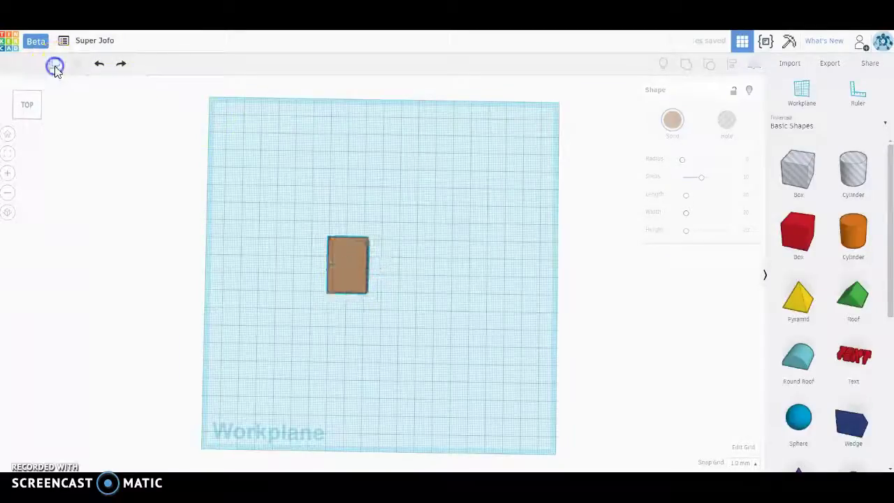
{"action": "left_click_drag", "start_coordinate": [360, 275], "coordinate": [402, 279]}
{"action": "right_click_drag", "start_coordinate": [458, 267], "coordinate": [451, 261]}
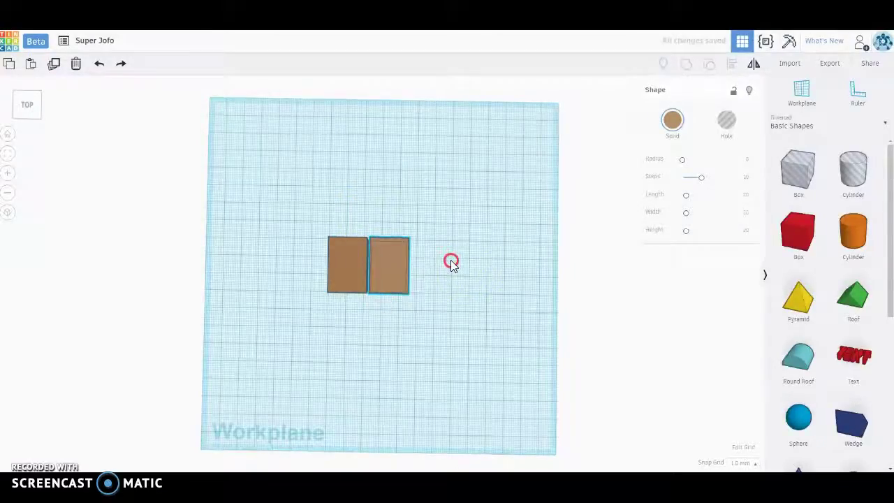
{"action": "key", "text": "Right"}
{"action": "key", "text": "Right"}
{"action": "key", "text": "Right"}
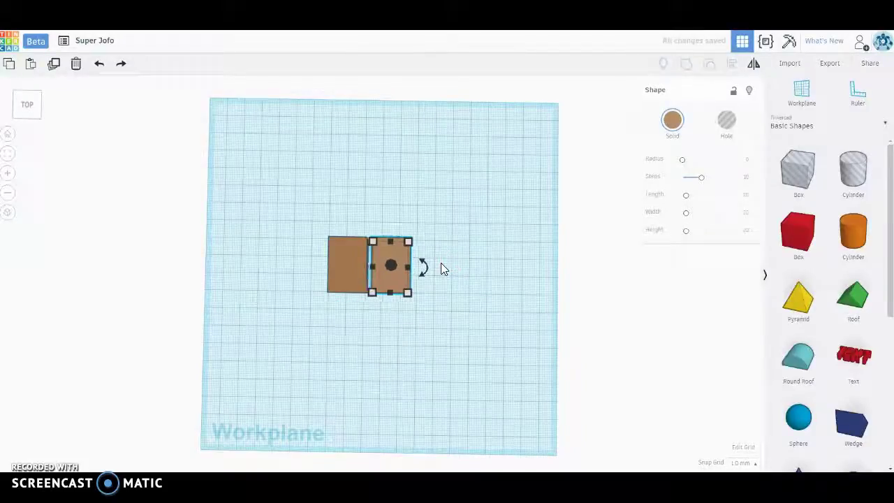
{"action": "key", "text": "Left"}
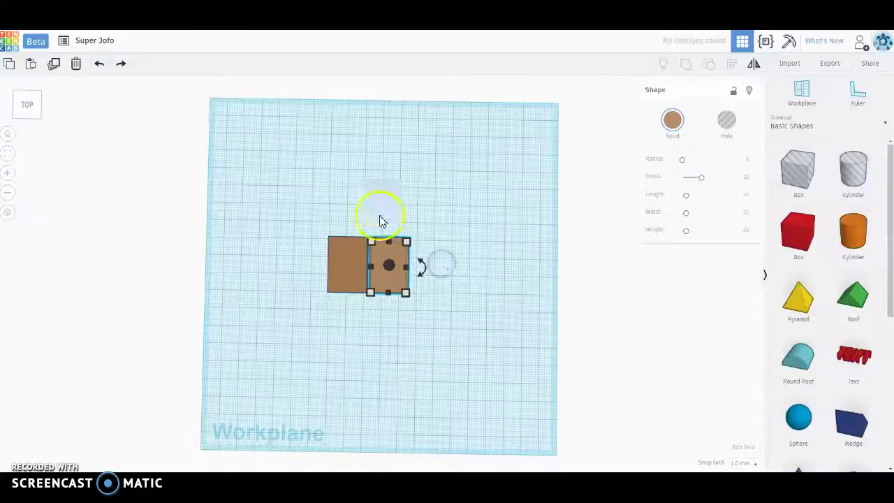
Add a box along the workplane's back edge, size it 107 mm wide and 1 mm thick, and color it white
{"action": "left_click_drag", "start_coordinate": [799, 229], "coordinate": [485, 119]}
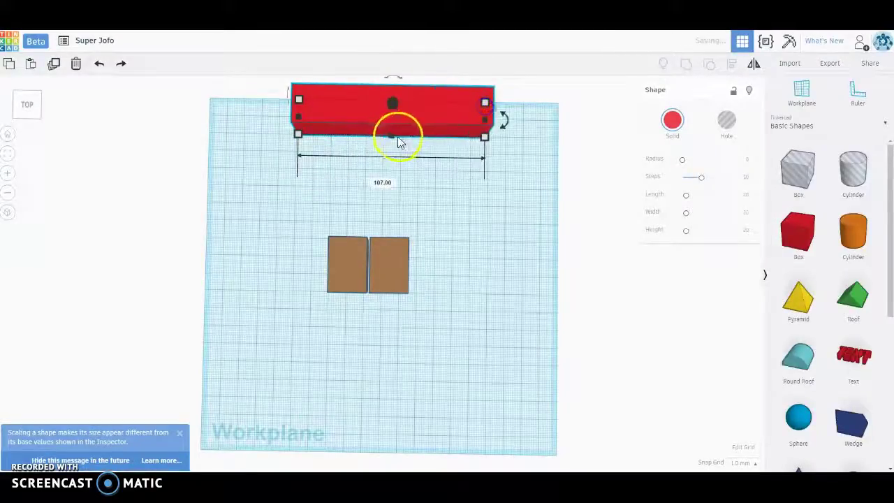
{"action": "left_click_drag", "start_coordinate": [391, 136], "coordinate": [387, 103]}
{"action": "left_click", "coordinate": [673, 122]}
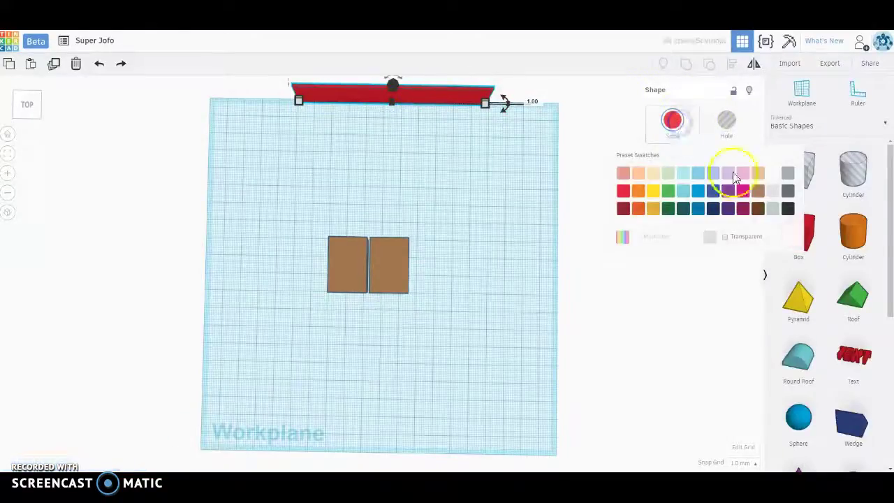
{"action": "left_click", "coordinate": [769, 173]}
{"action": "left_click", "coordinate": [489, 189]}
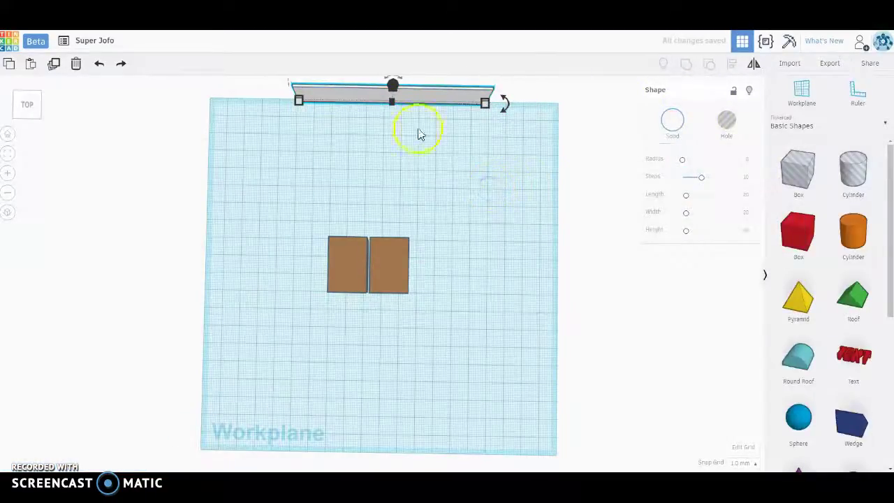
Nudge the thin white board a few millimetres to the left along the back edge
{"action": "key", "text": "Left"}
{"action": "key", "text": "Left"}
{"action": "key", "text": "Left"}
{"action": "key", "text": "Left"}
{"action": "key", "text": "Left"}
{"action": "key", "text": "Left"}
{"action": "key", "text": "Left"}
{"action": "key", "text": "Left"}
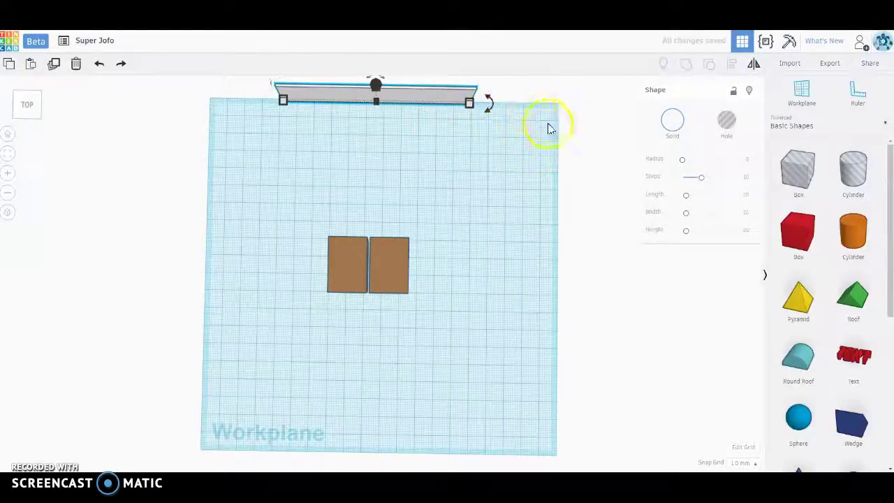
Place a 48 mm wide box in the back-right corner and a second box directly in front of its right end
{"action": "left_click_drag", "start_coordinate": [795, 240], "coordinate": [491, 122]}
{"action": "left_click_drag", "start_coordinate": [510, 119], "coordinate": [555, 121]}
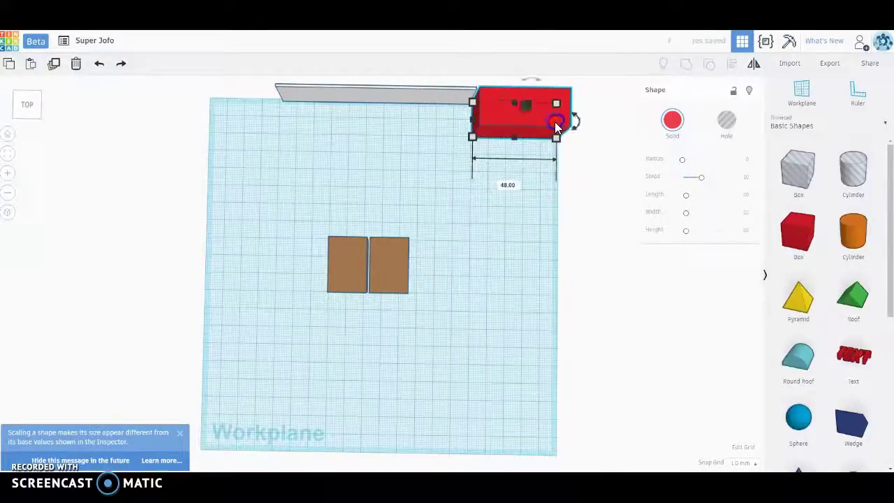
{"action": "left_click_drag", "start_coordinate": [799, 238], "coordinate": [543, 187]}
Color both red boxes in the back-right corner black
{"action": "left_click", "coordinate": [513, 109]}
{"action": "left_click", "coordinate": [678, 123]}
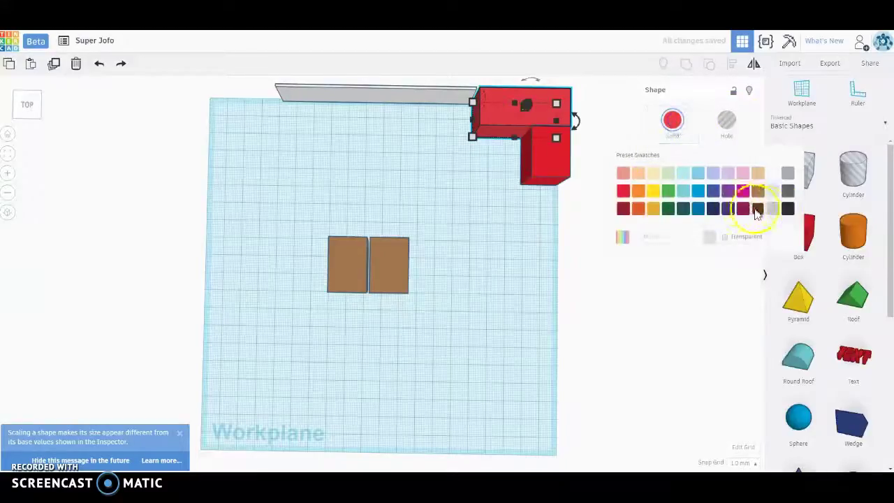
{"action": "left_click", "coordinate": [785, 206]}
{"action": "left_click", "coordinate": [548, 161]}
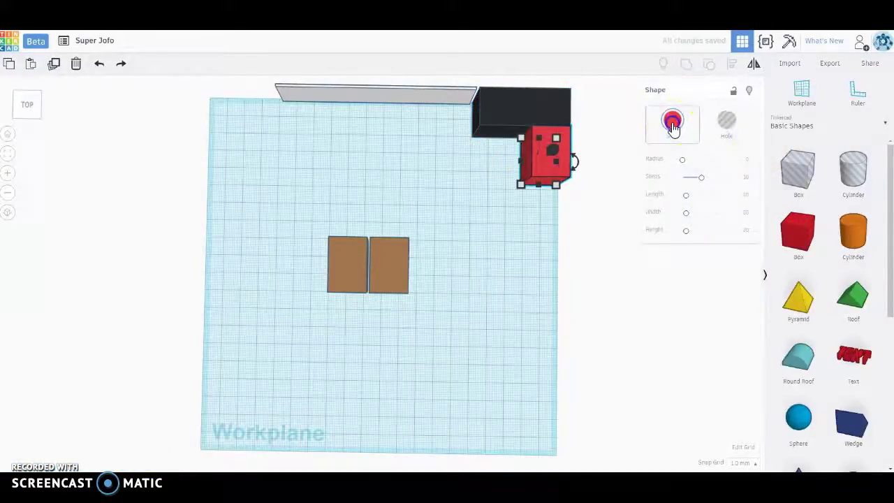
{"action": "left_click", "coordinate": [675, 126]}
{"action": "left_click", "coordinate": [788, 210]}
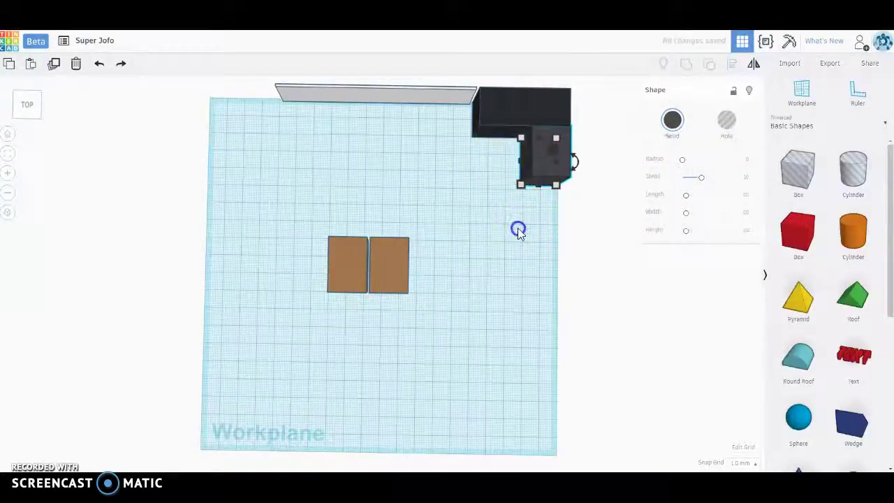
Place a small red box on top of the wide black corner box and duplicate it
{"action": "left_click", "coordinate": [388, 266]}
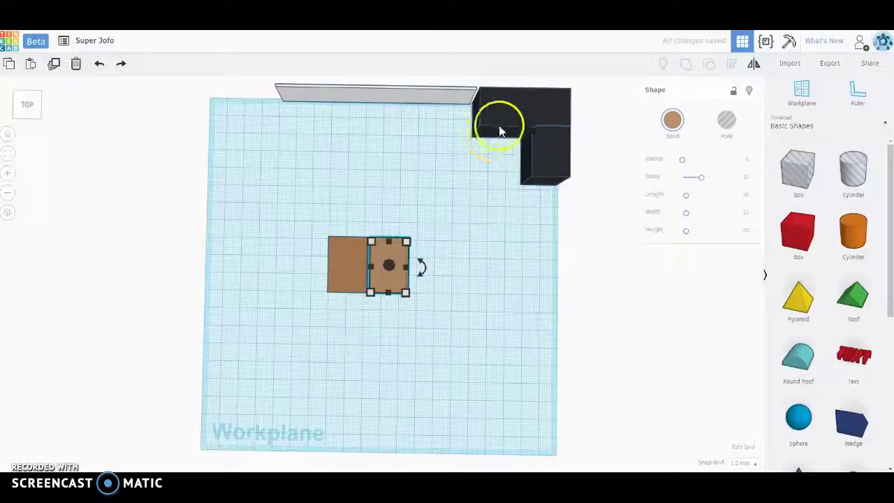
{"action": "left_click_drag", "start_coordinate": [796, 231], "coordinate": [518, 96]}
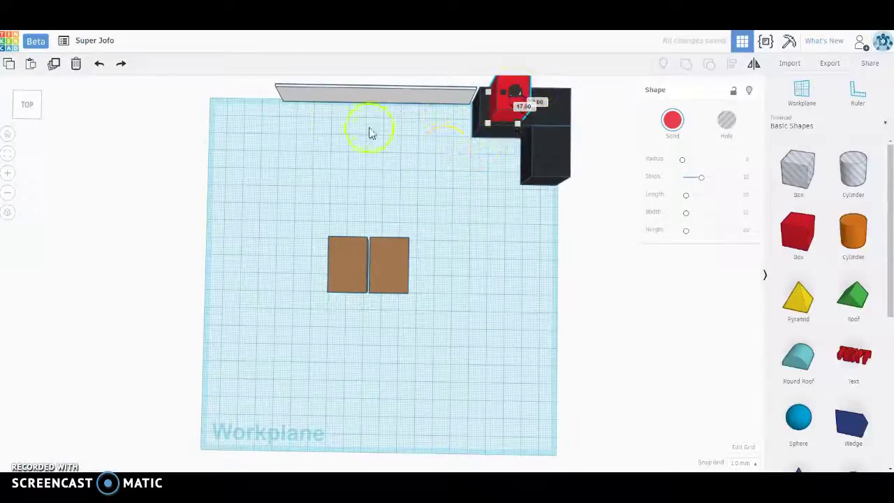
{"action": "left_click", "coordinate": [54, 63]}
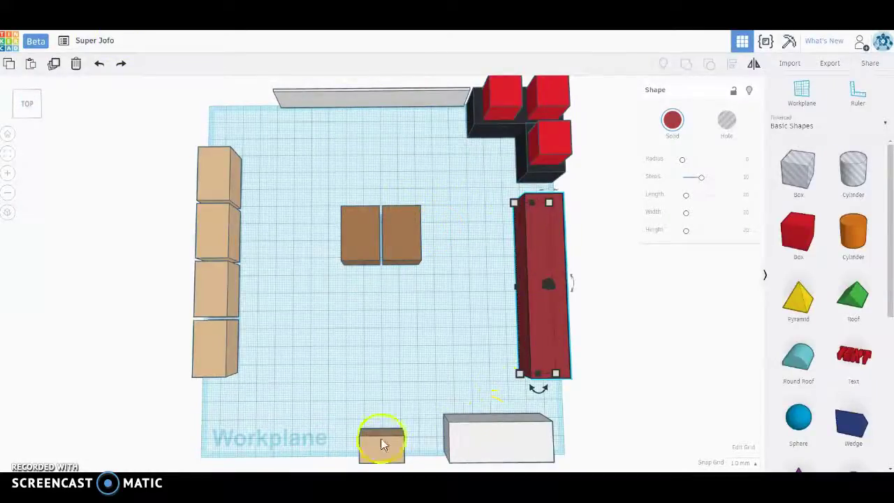
Add a text shape in front of the two brown tables and change its wording to "Workbenches"
{"action": "left_click", "coordinate": [858, 358]}
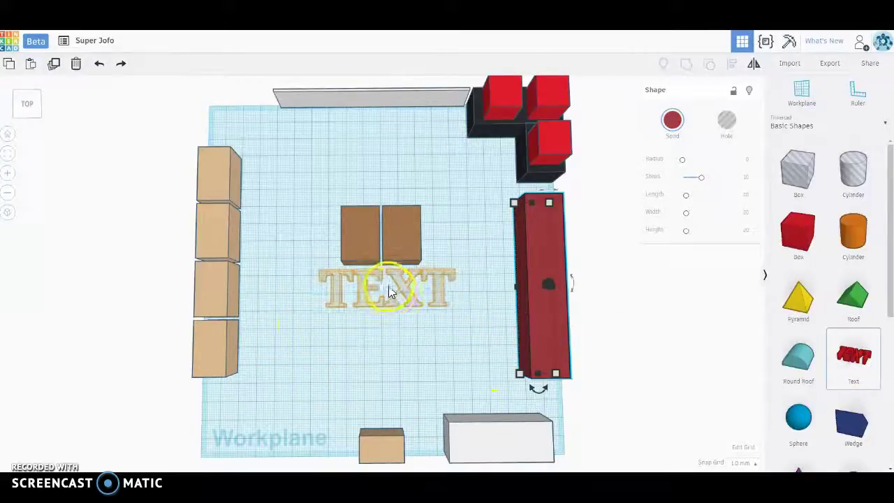
{"action": "left_click", "coordinate": [385, 284]}
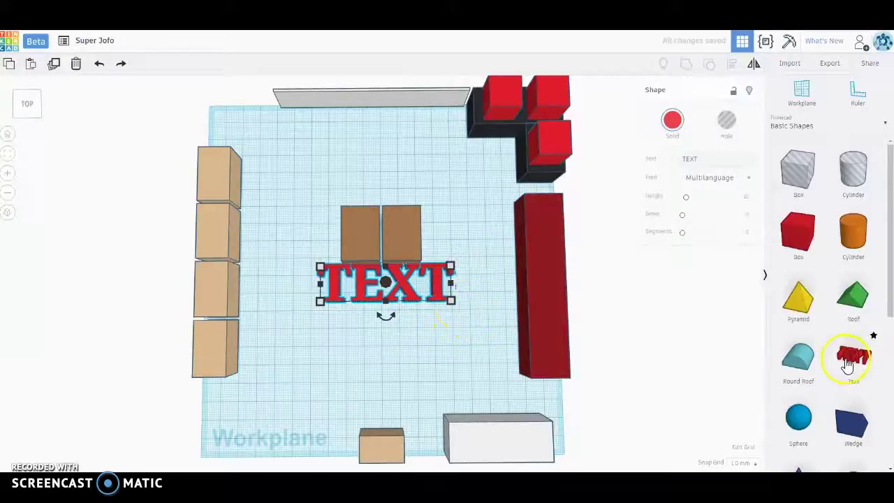
{"action": "scroll", "coordinate": [848, 360], "scroll_direction": "down", "scroll_amount": 1}
{"action": "scroll", "coordinate": [856, 339], "scroll_direction": "up", "scroll_amount": 1}
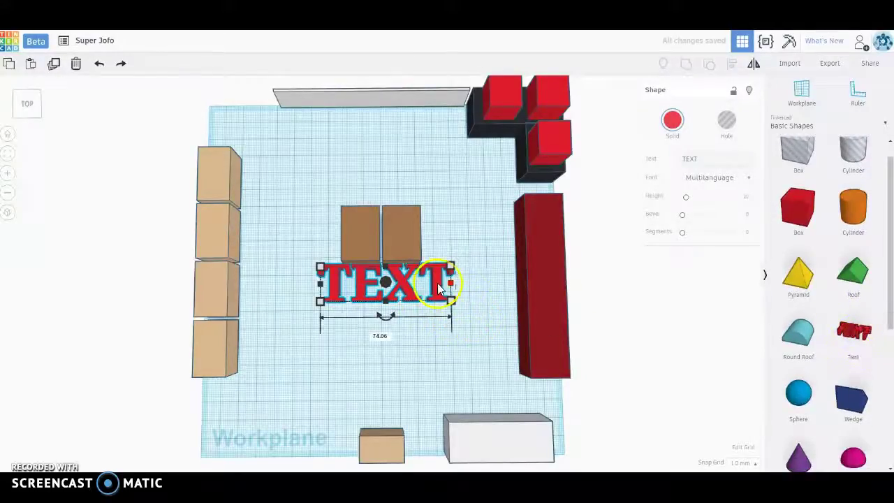
{"action": "left_click", "coordinate": [704, 158]}
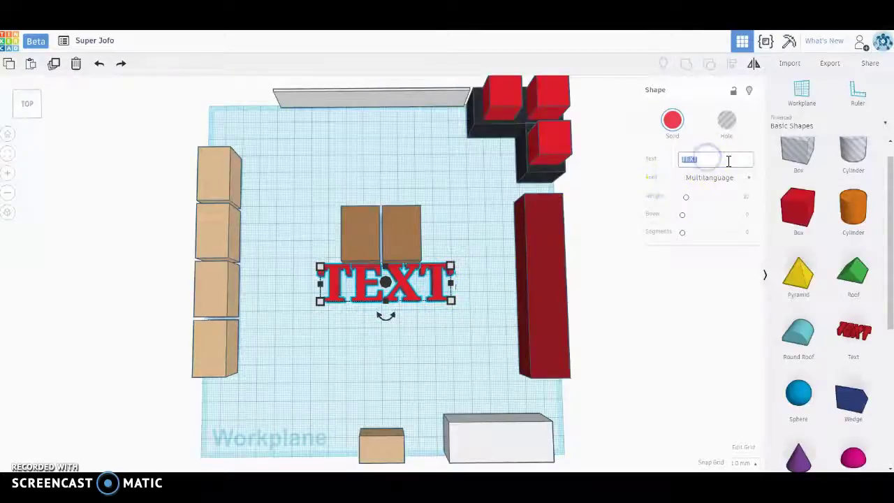
{"action": "type", "text": "Wo"}
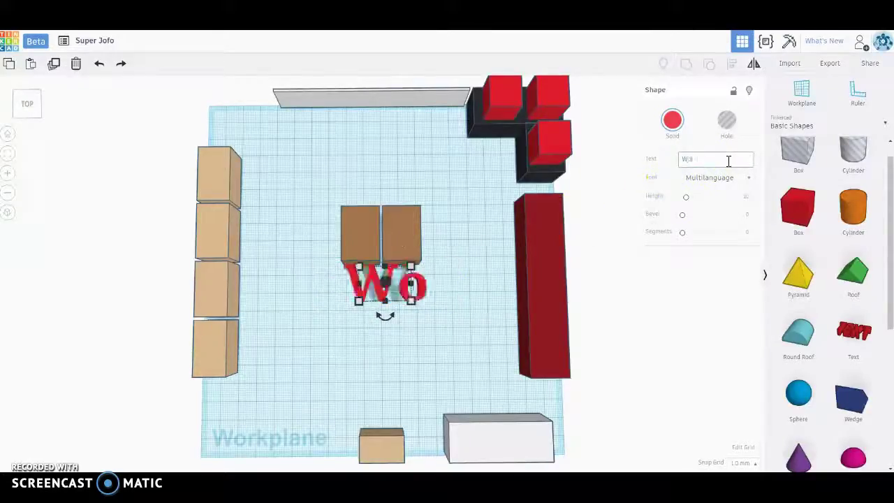
{"action": "type", "text": "rkbenches"}
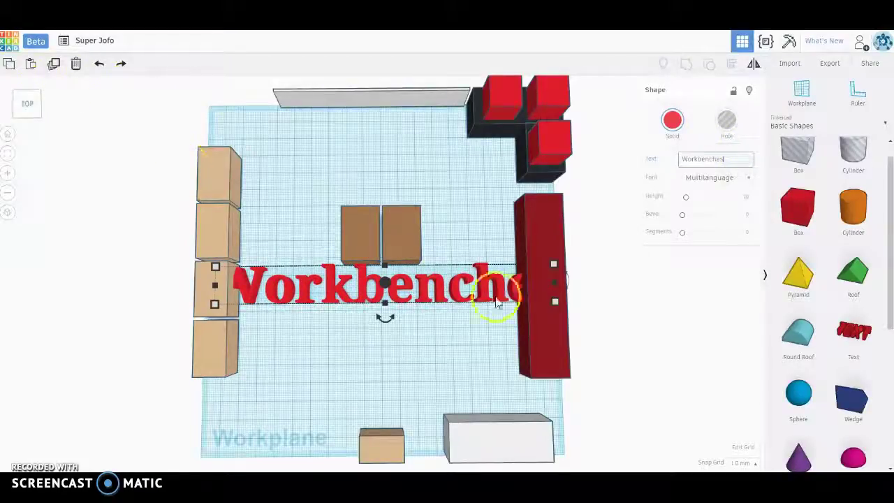
Shrink the "Workbenches" text to about the combined width of the two brown tables and position it over them
{"action": "left_click_drag", "start_coordinate": [547, 261], "coordinate": [404, 242]}
{"action": "right_click_drag", "start_coordinate": [399, 246], "coordinate": [381, 231]}
{"action": "left_click_drag", "start_coordinate": [377, 227], "coordinate": [375, 221]}
{"action": "right_click_drag", "start_coordinate": [440, 280], "coordinate": [412, 297]}
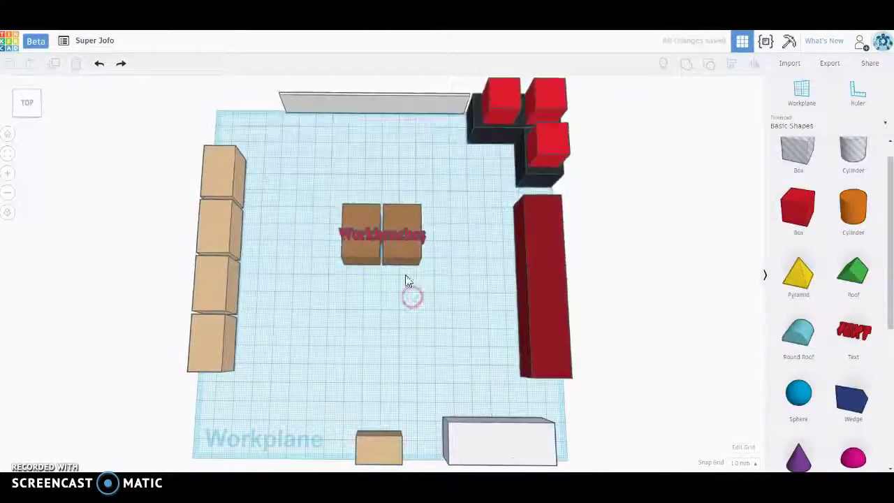